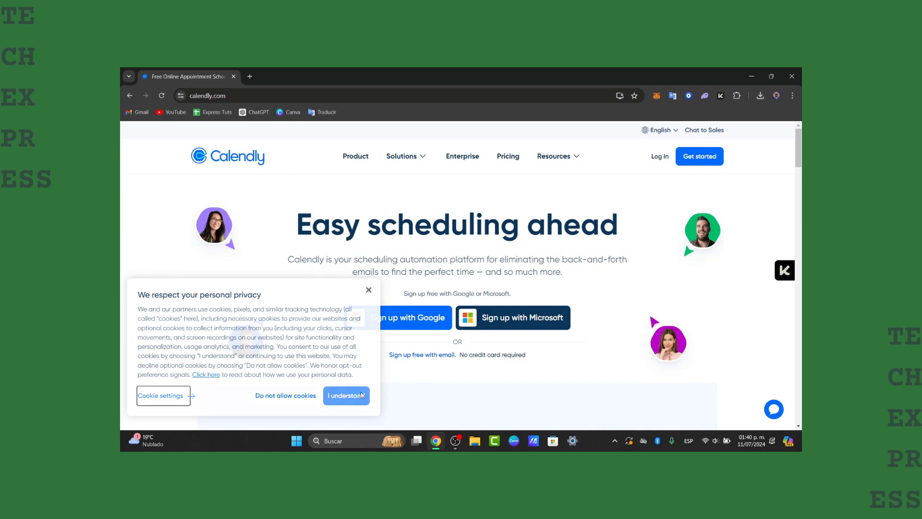
pyautogui.scroll(-3, 598, 315)
pyautogui.scroll(-3, 604, 317)
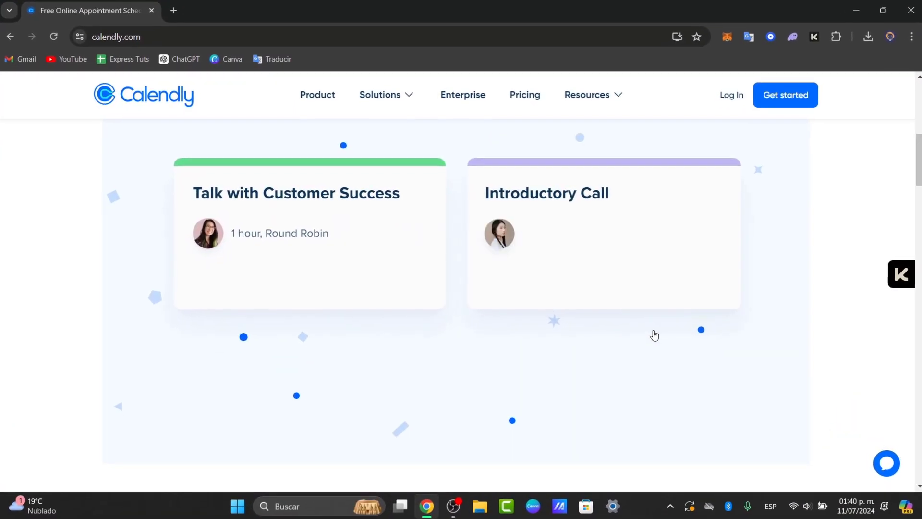
pyautogui.scroll(-3, 638, 325)
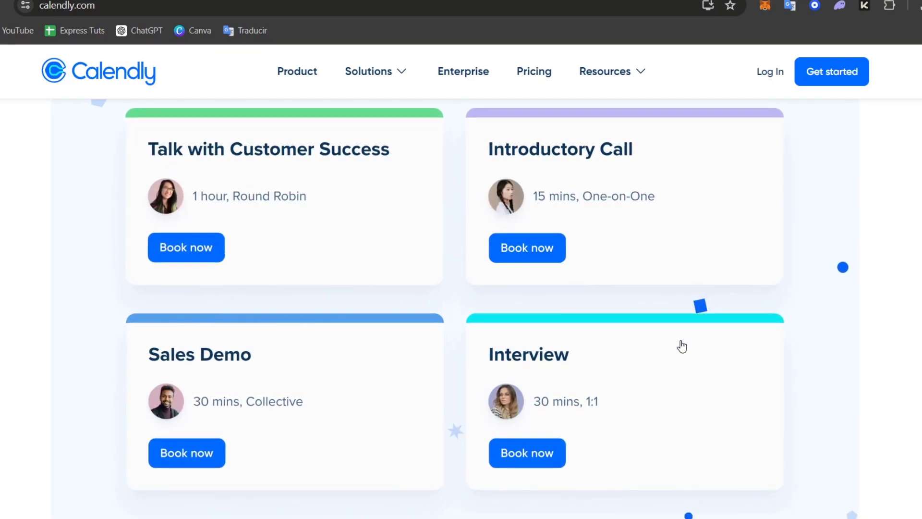
pyautogui.scroll(-5, 682, 347)
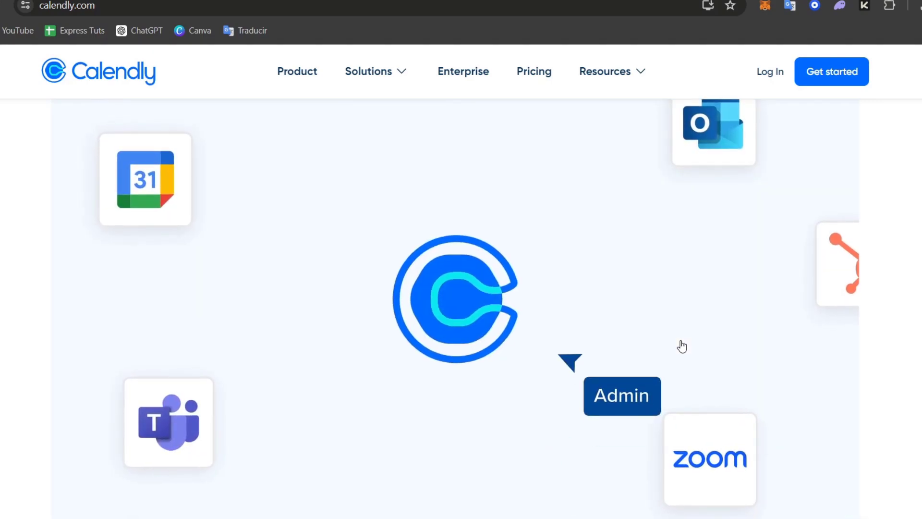
pyautogui.scroll(3, 682, 346)
pyautogui.scroll(2, 682, 347)
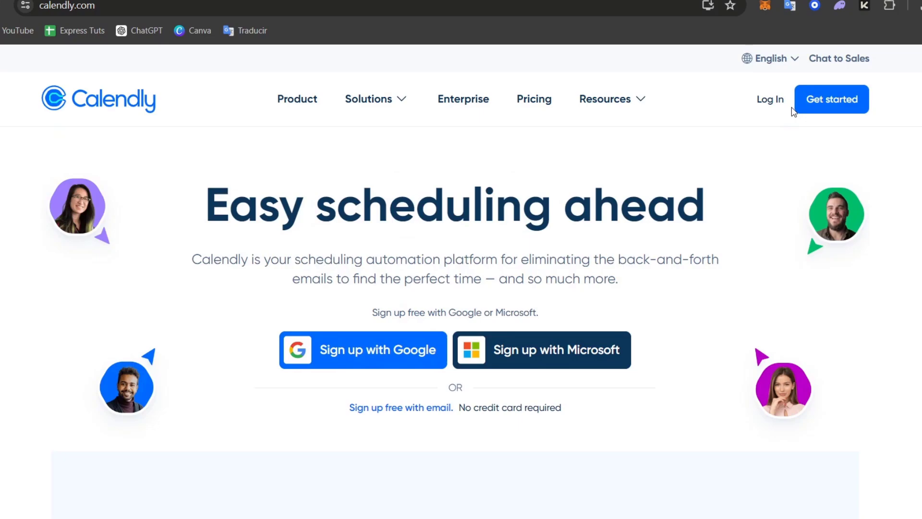
# Sign up for Calendly with the first Google account and allow Google Calendar access
pyautogui.click(352, 358)
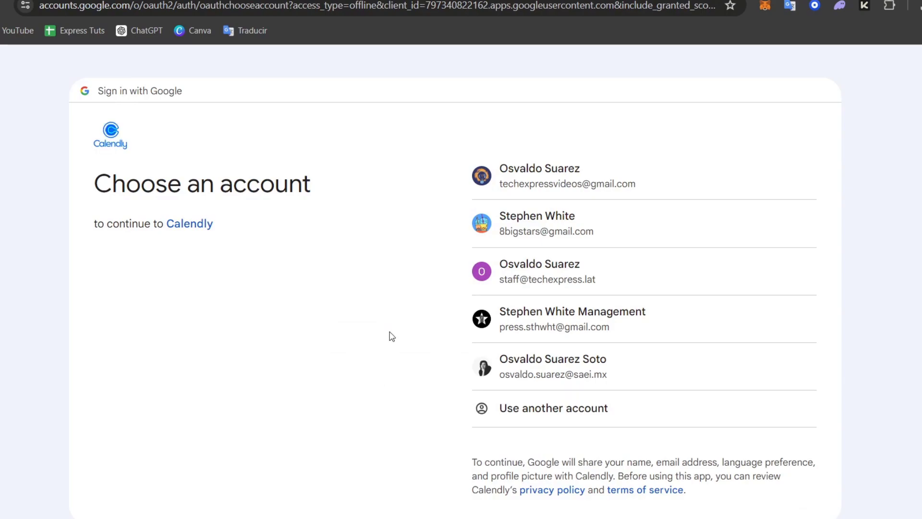
pyautogui.click(576, 196)
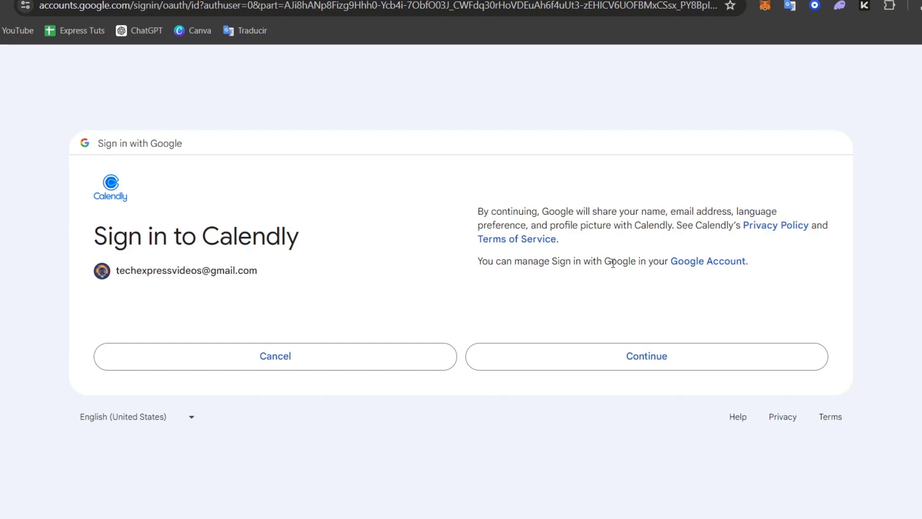
pyautogui.click(673, 354)
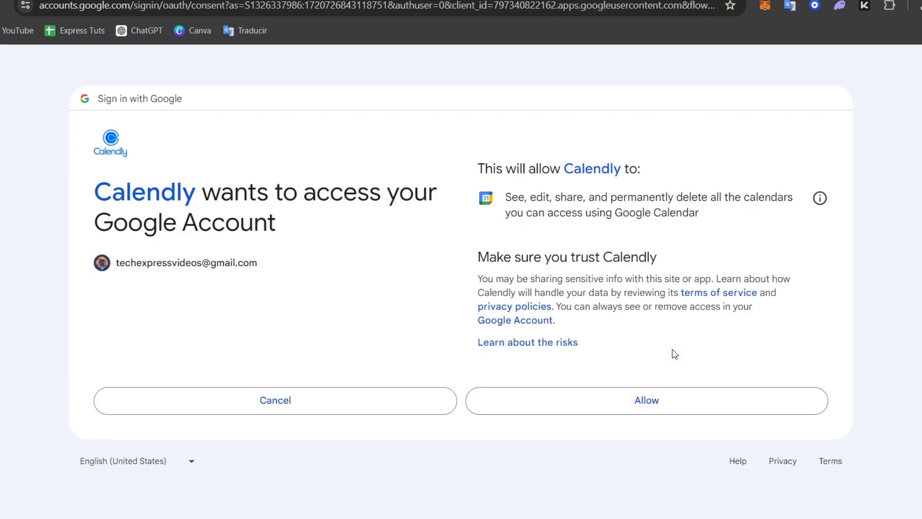
pyautogui.click(706, 406)
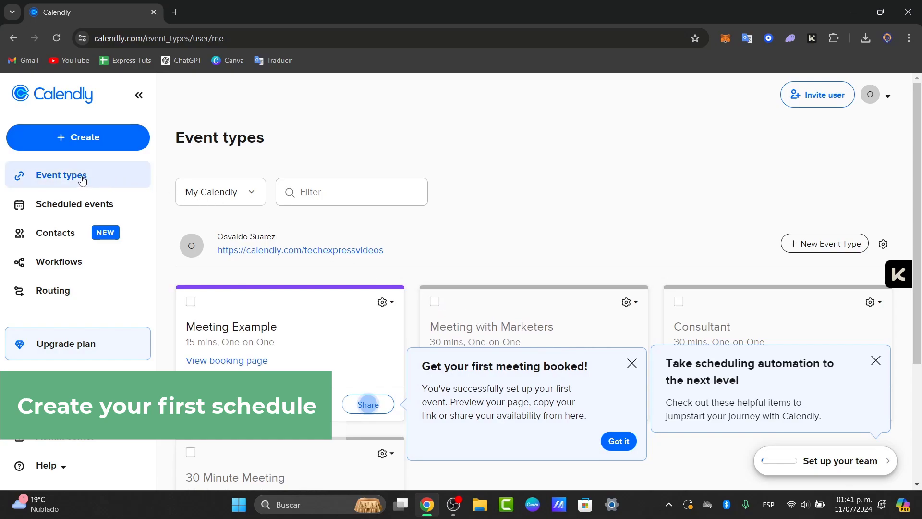
# Tour Scheduled events, Contacts, Workflows and Routing, then view the Standard/Teams/Enterprise plan comparison
pyautogui.click(87, 205)
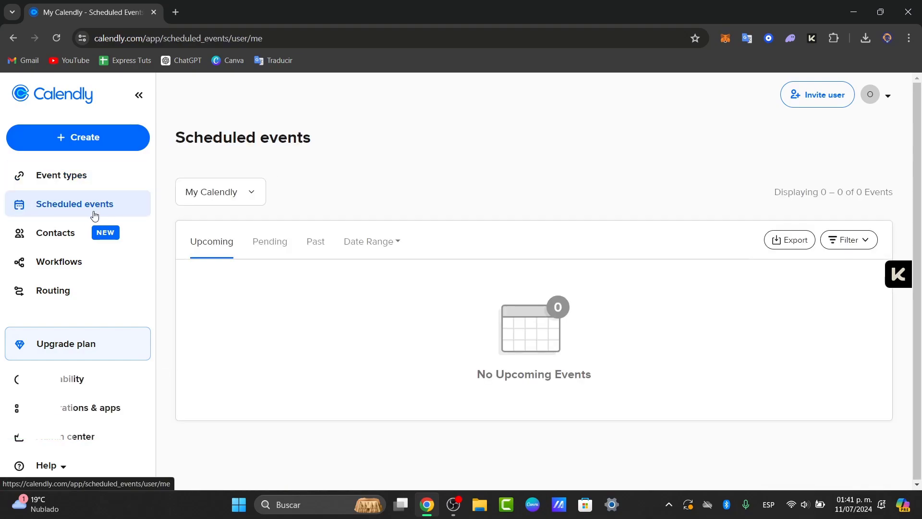
pyautogui.click(76, 235)
pyautogui.click(69, 263)
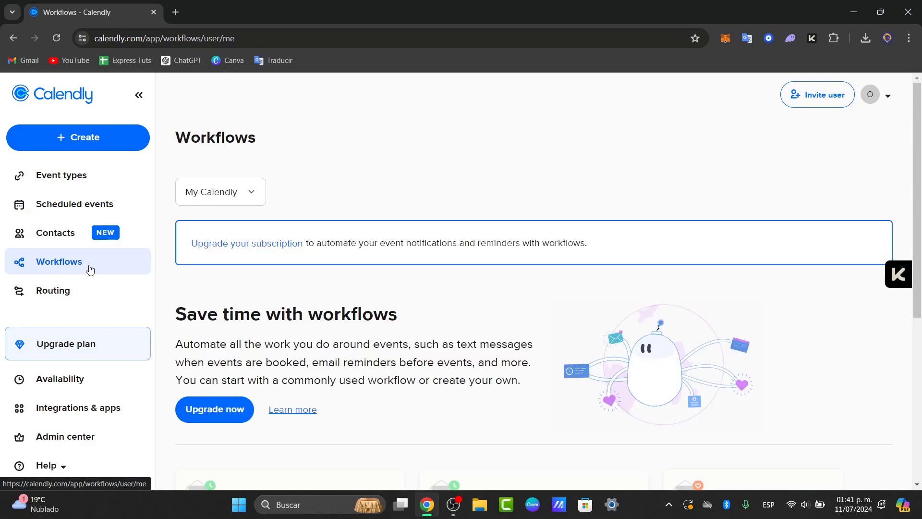
pyautogui.click(98, 297)
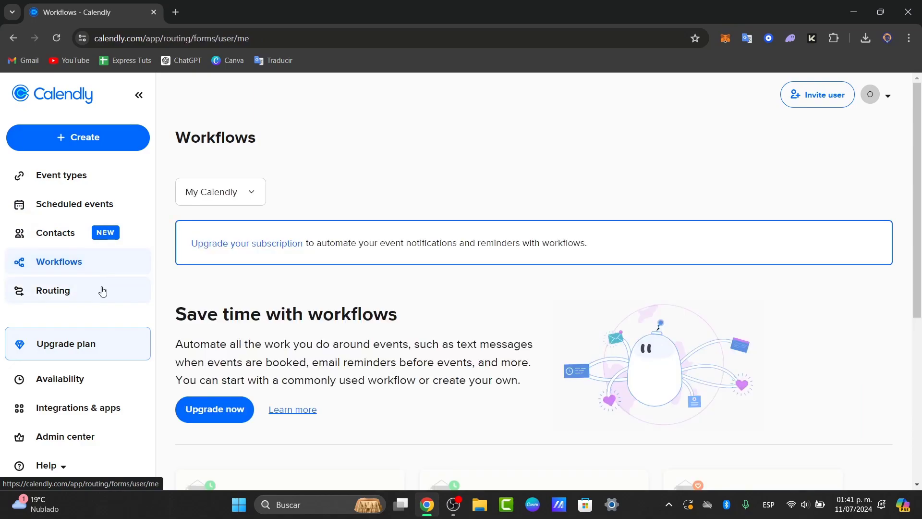
pyautogui.click(84, 349)
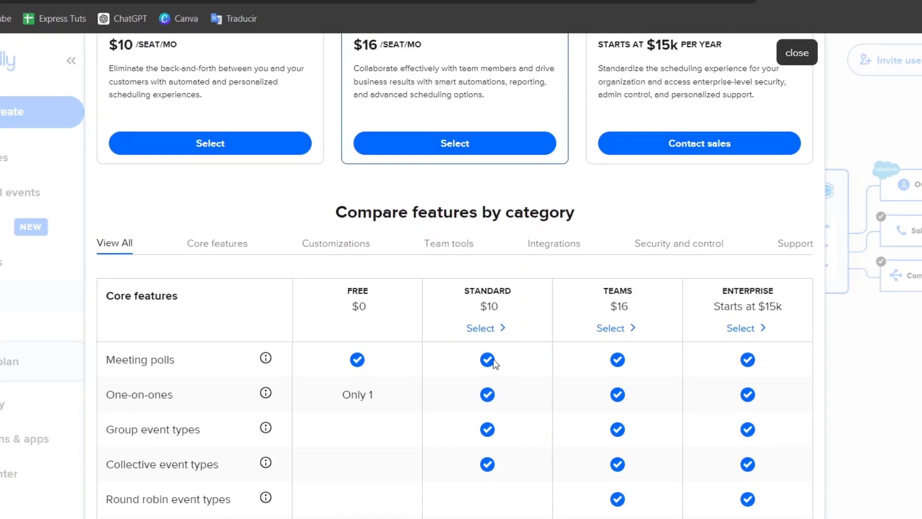
pyautogui.scroll(-1, 493, 363)
pyautogui.scroll(-2, 502, 393)
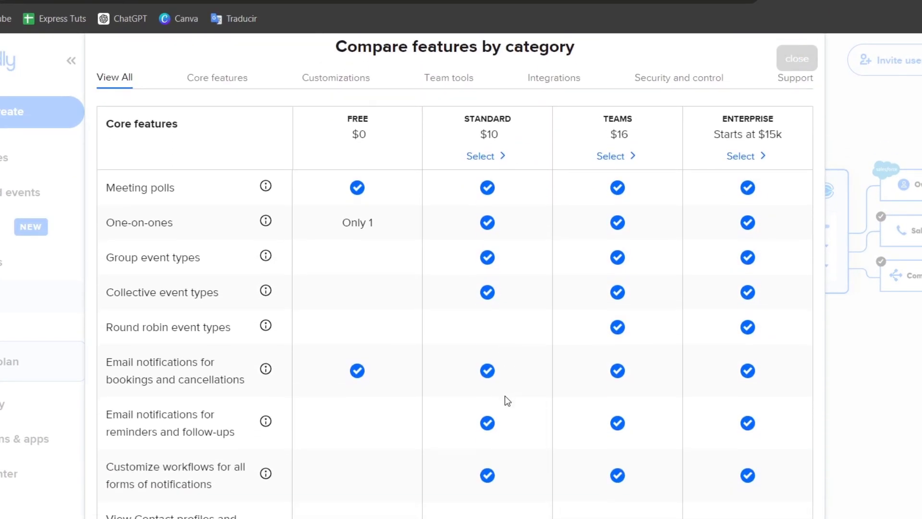
pyautogui.scroll(-1, 526, 466)
pyautogui.scroll(-4, 526, 465)
pyautogui.scroll(8, 525, 465)
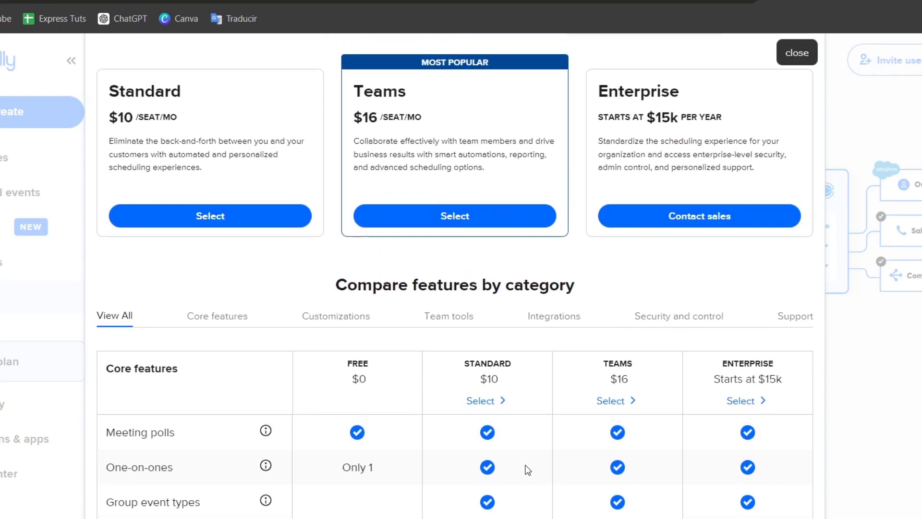
# Dismiss the pricing plans overlay with Escape, returning to the Routing page
pyautogui.press('Escape')
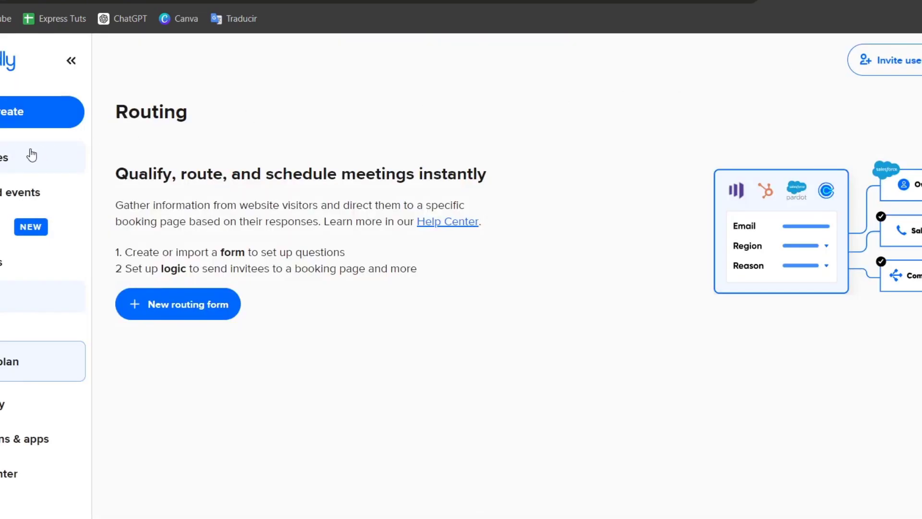
# Start a new event type from the Create menu and choose One-on-One
pyautogui.click(6, 105)
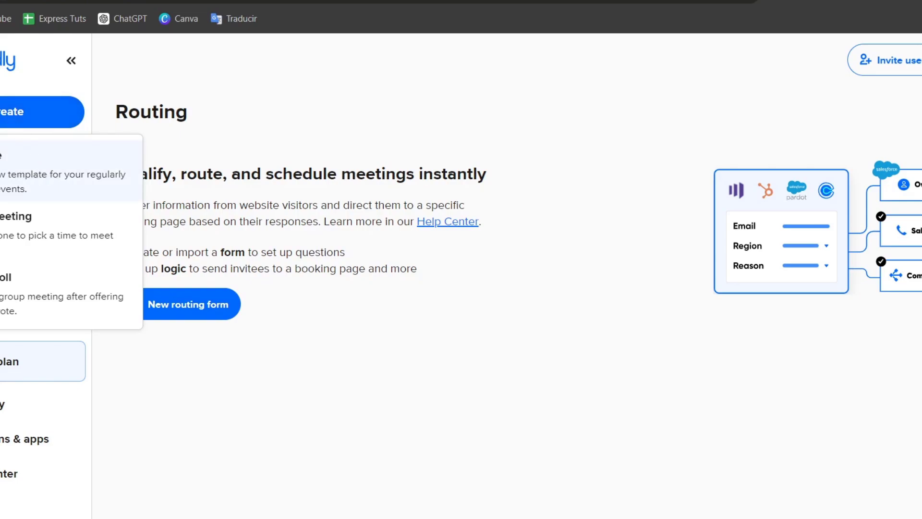
pyautogui.click(69, 180)
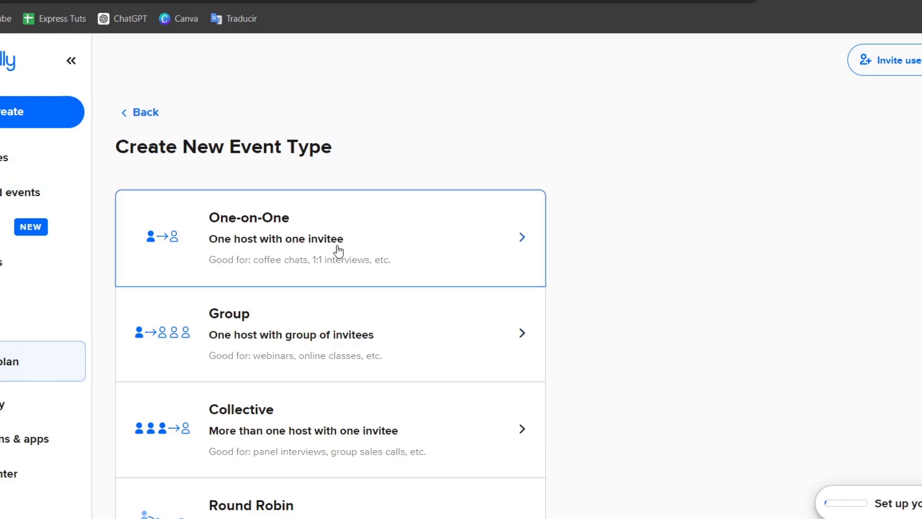
pyautogui.scroll(-2, 393, 310)
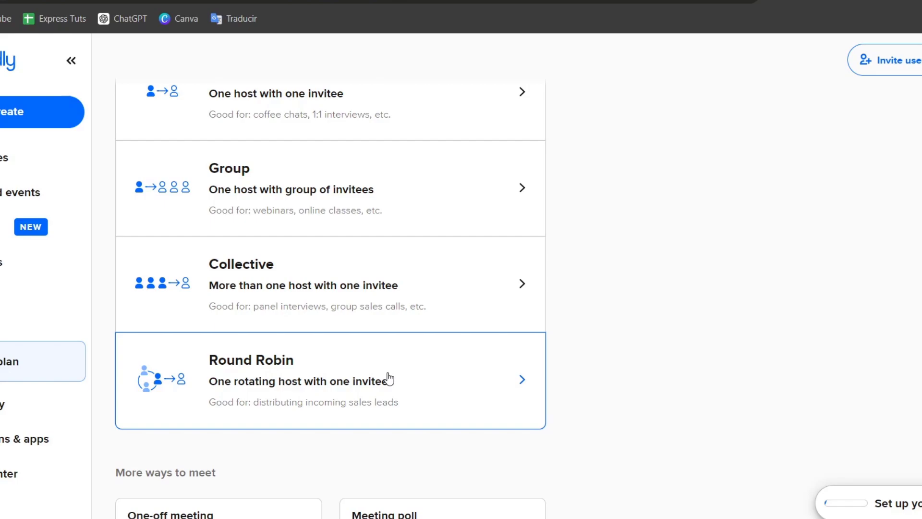
pyautogui.scroll(2, 387, 378)
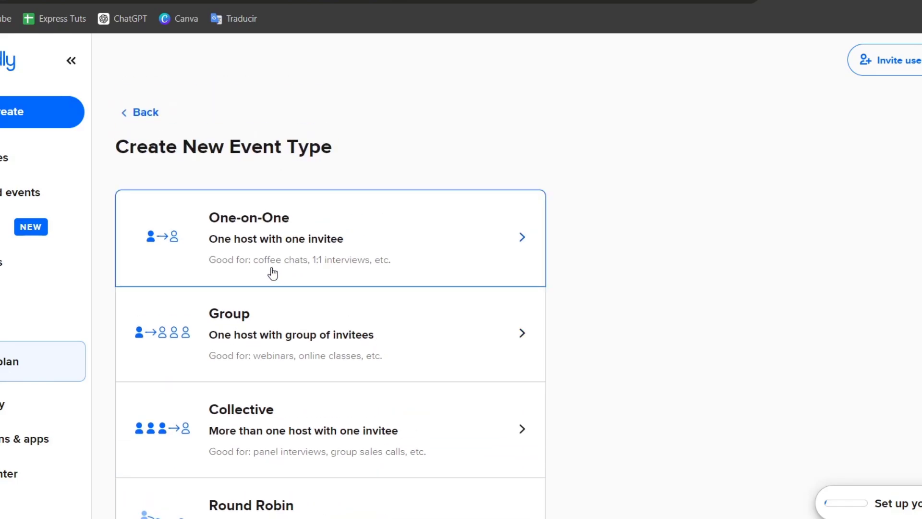
pyautogui.click(273, 273)
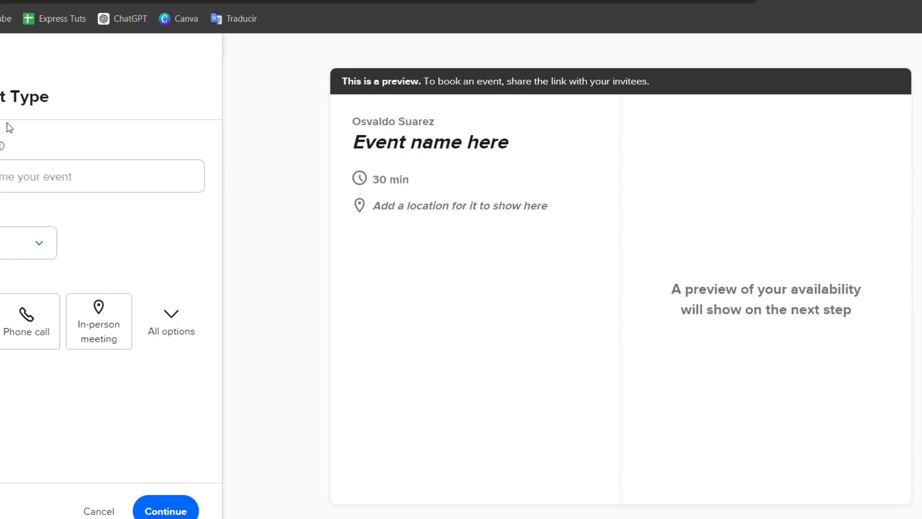
# Name the event 'Consultation', correcting the typo, and set its location to web conferencing
pyautogui.click(22, 243)
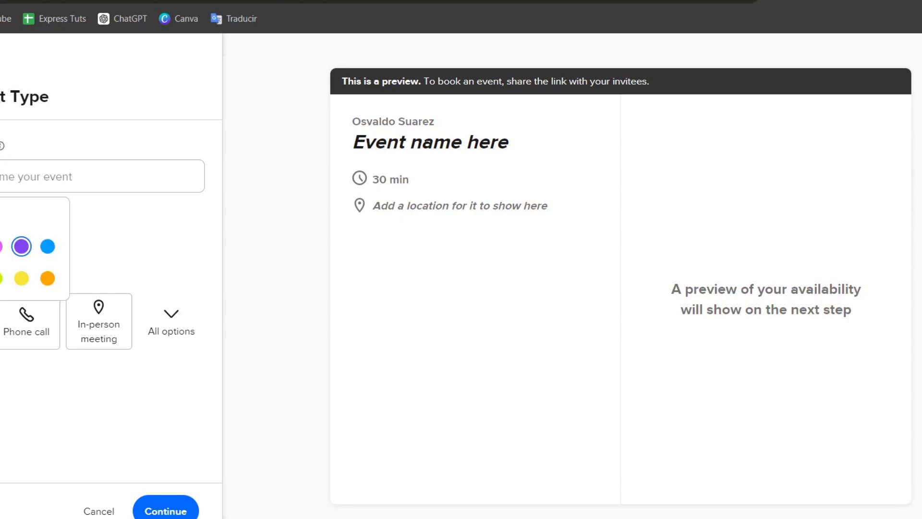
pyautogui.click(104, 183)
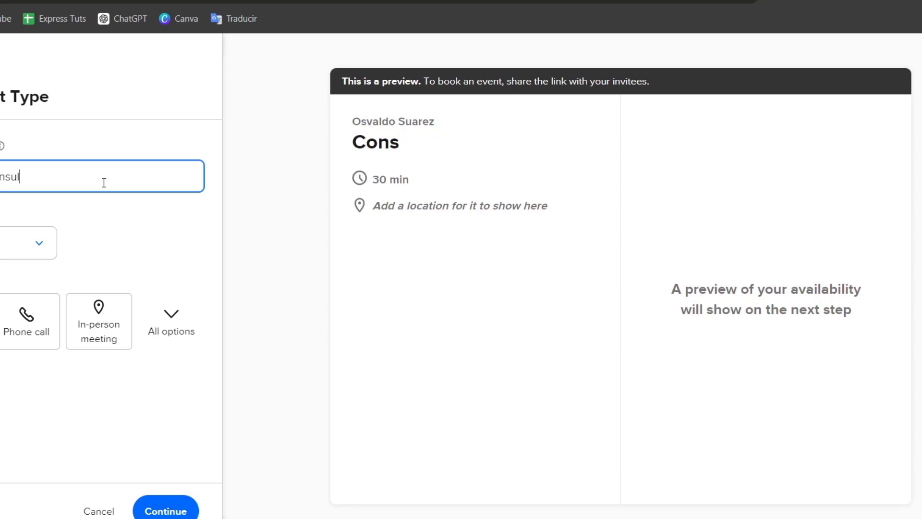
pyautogui.press('BackSpace')
pyautogui.press('BackSpace')
pyautogui.write('t')
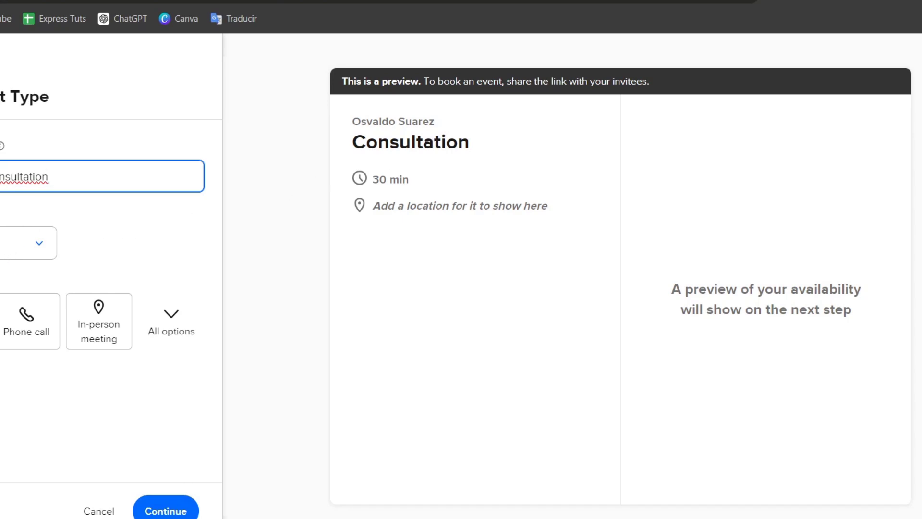
pyautogui.click(2, 321)
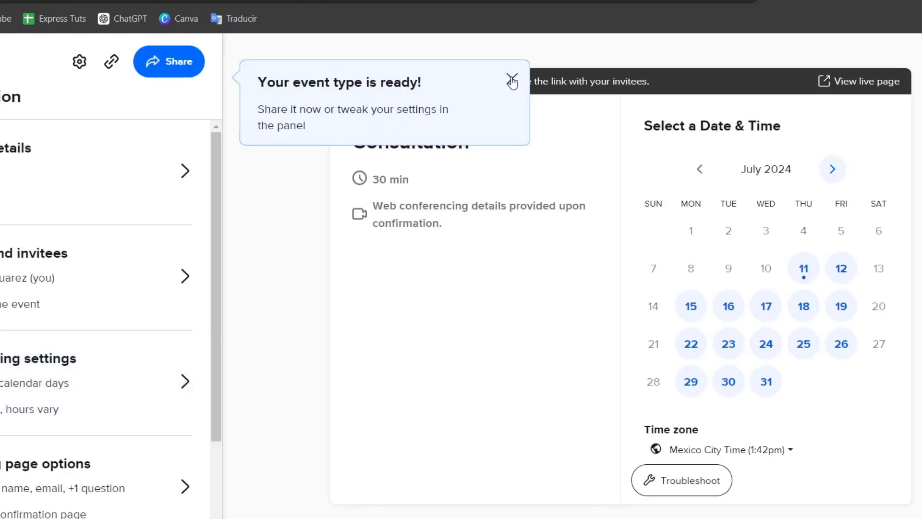
# Dismiss the 'Your event type is ready!' notice and review Hosts and invitees without changes
pyautogui.click(514, 78)
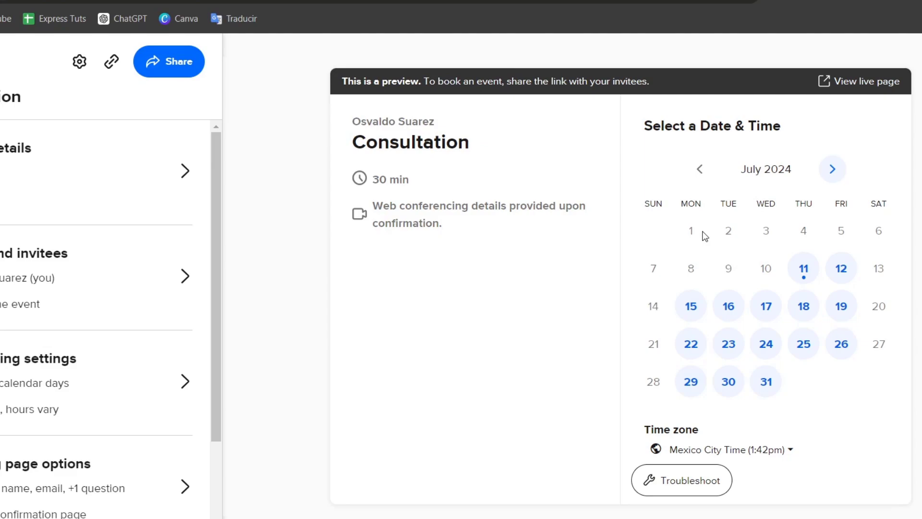
pyautogui.scroll(-1, 140, 288)
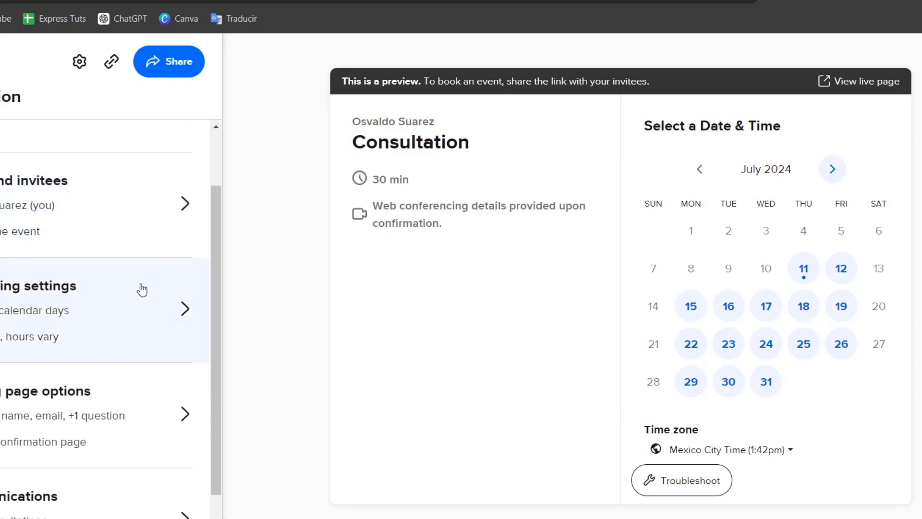
pyautogui.scroll(1, 51, 288)
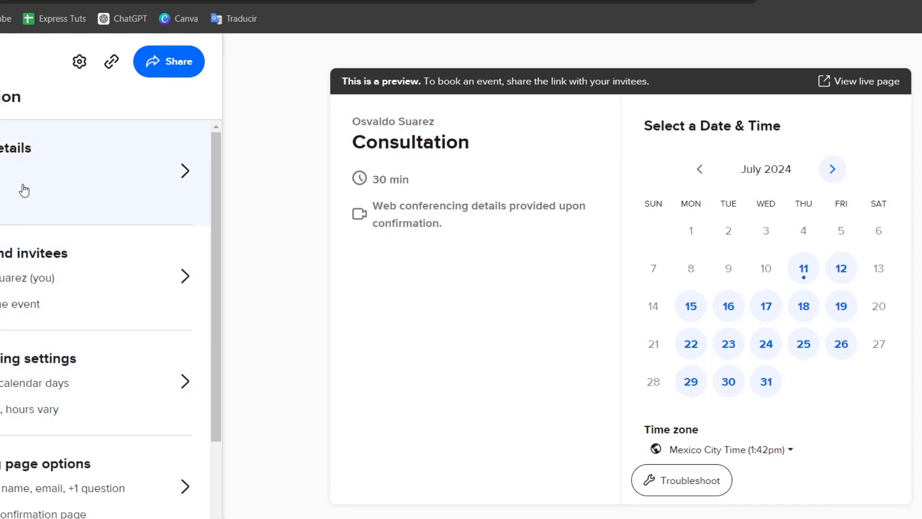
pyautogui.click(118, 270)
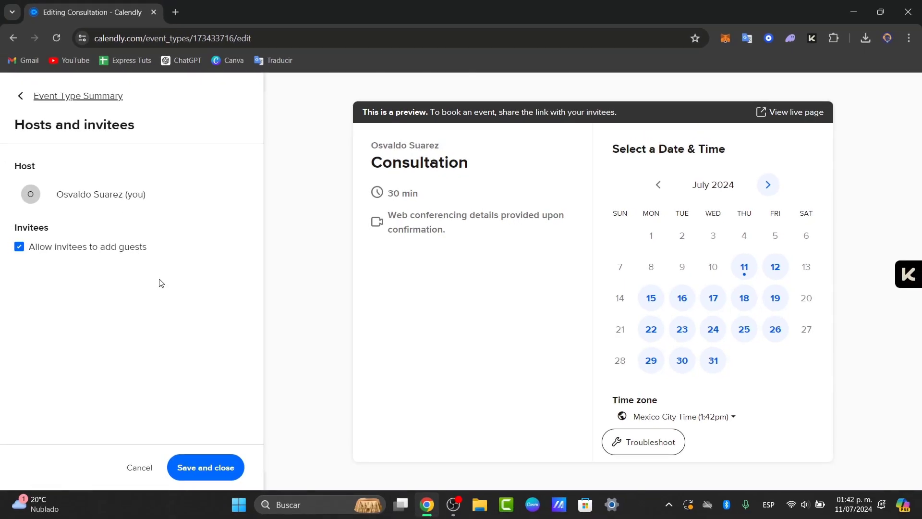
pyautogui.click(203, 467)
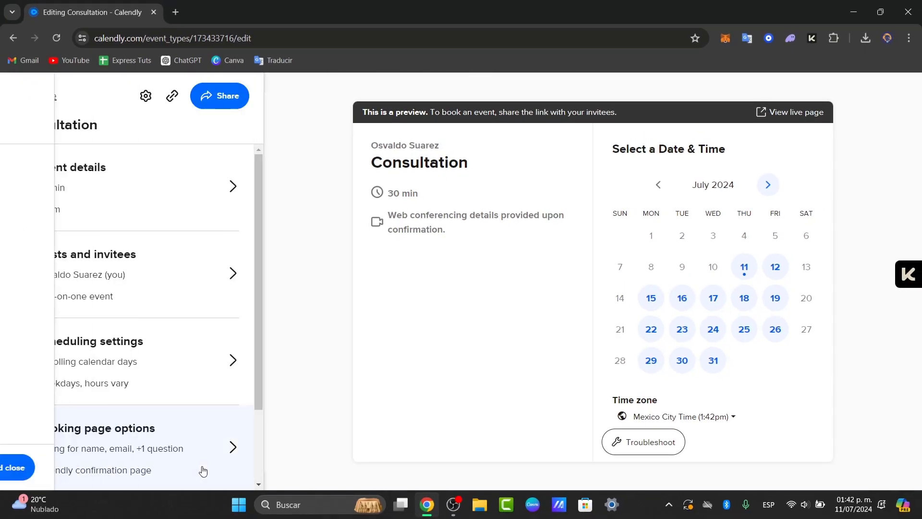
# In Scheduling settings, change the booking window from 60 to 20 calendar days
pyautogui.click(148, 352)
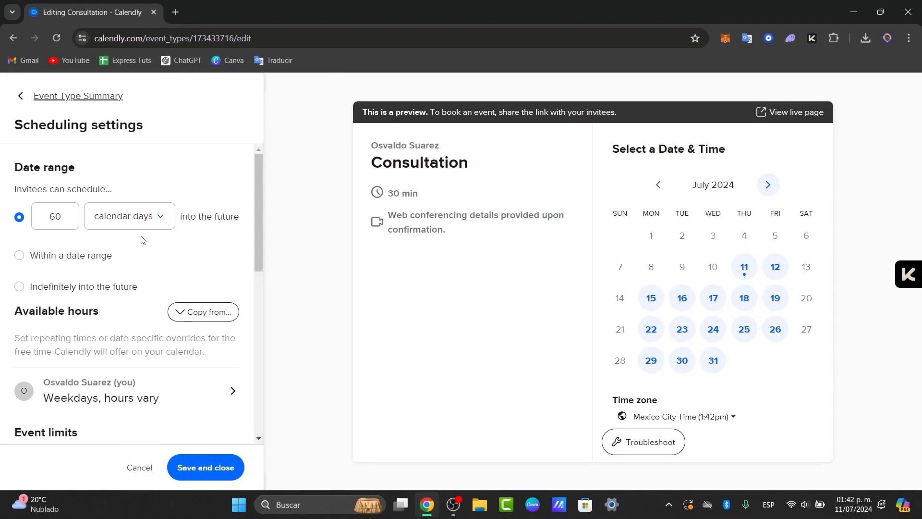
pyautogui.doubleClick(67, 219)
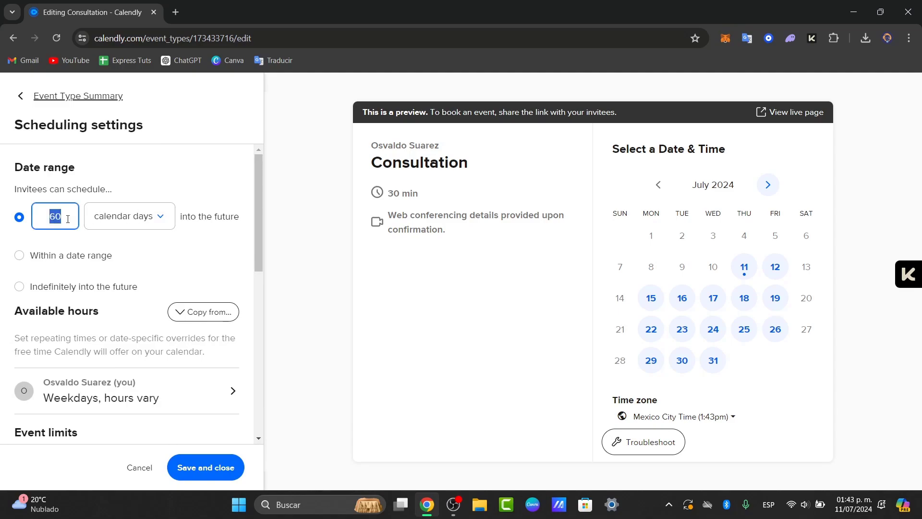
pyautogui.write('2')
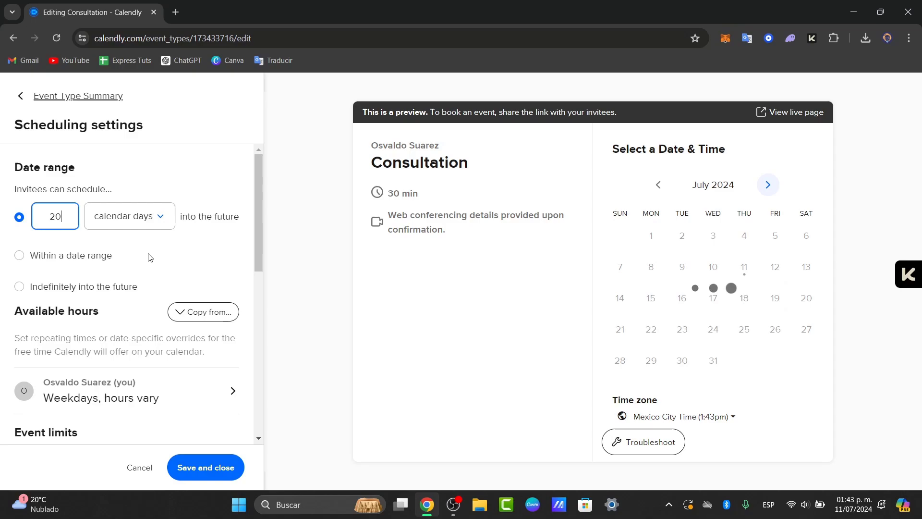
pyautogui.click(177, 257)
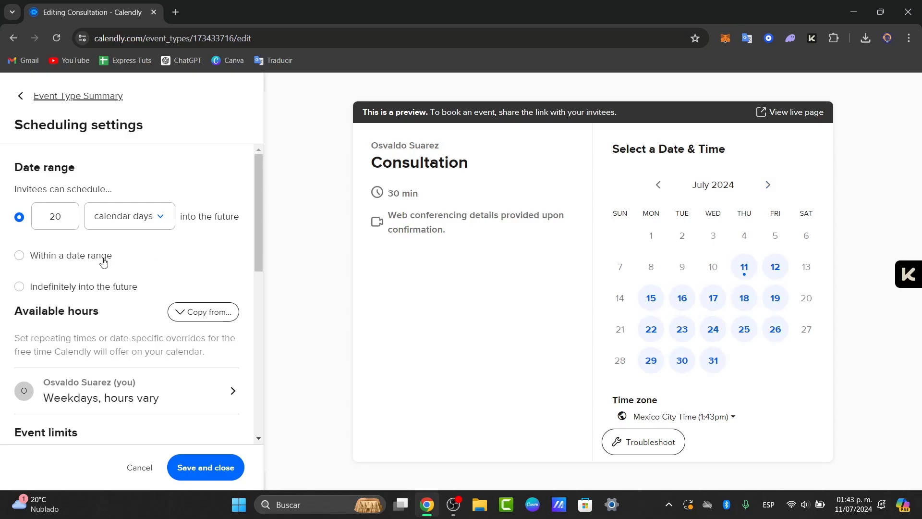
pyautogui.scroll(-1, 110, 262)
pyautogui.scroll(-1, 102, 222)
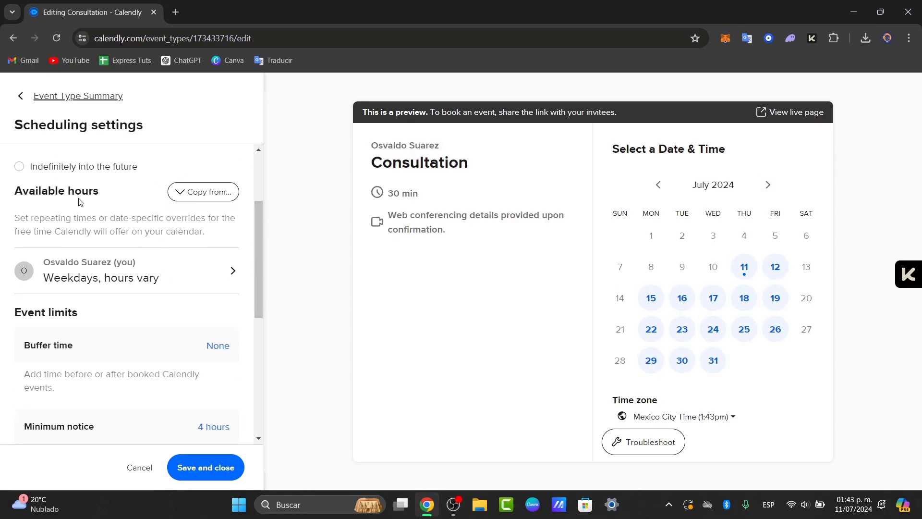
# Review the availability, browsing Weekly hours and Date-specific hours
pyautogui.moveTo(55, 191); pyautogui.dragTo(99, 191)
pyautogui.click(204, 271)
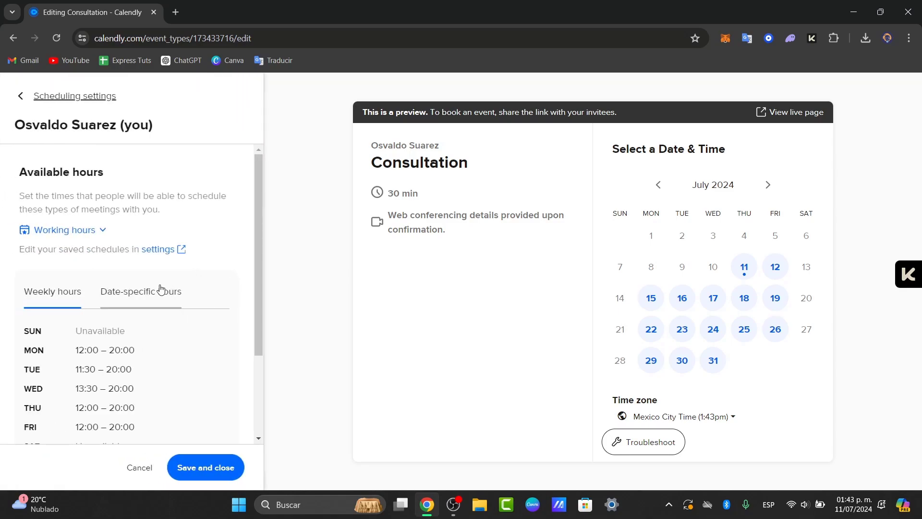
pyautogui.scroll(-1, 123, 330)
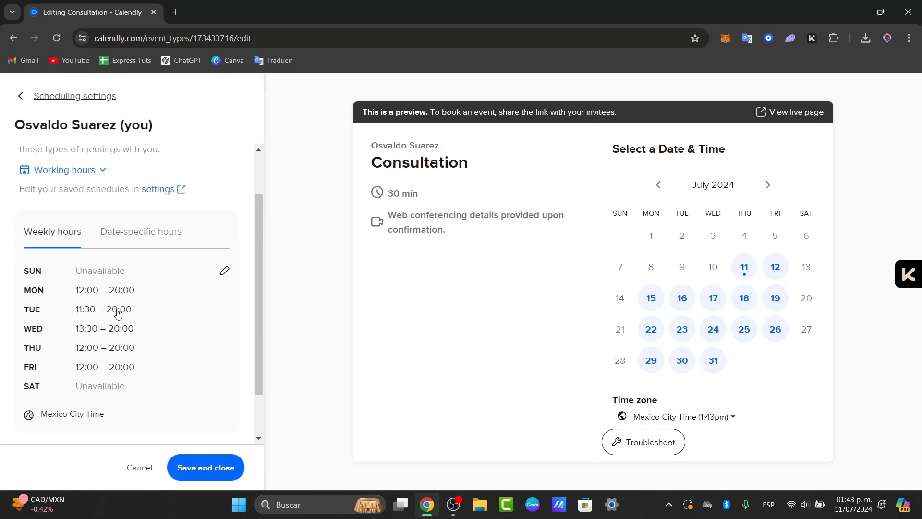
pyautogui.click(140, 232)
pyautogui.click(53, 291)
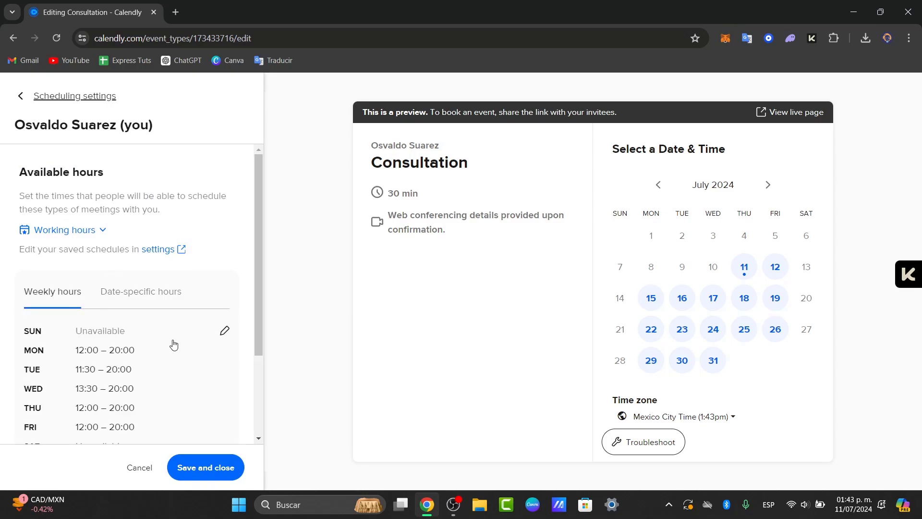
pyautogui.scroll(-2, 173, 344)
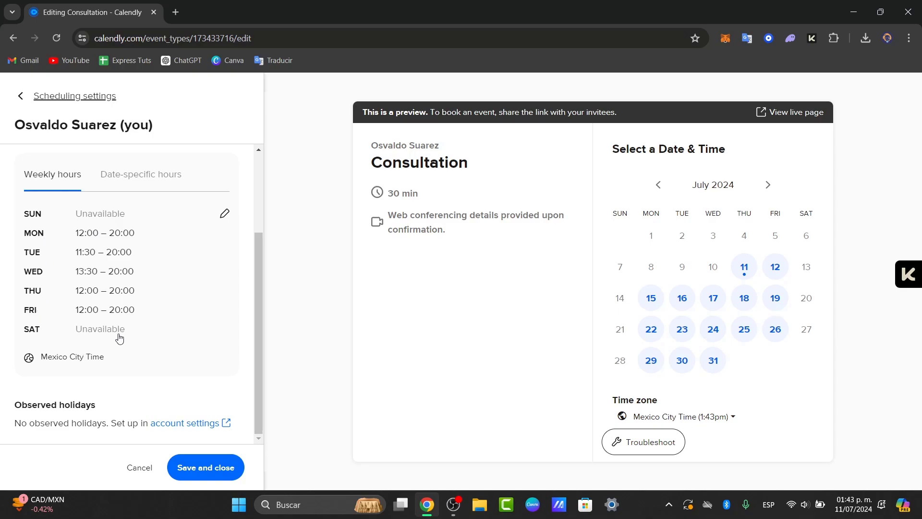
pyautogui.scroll(1, 188, 378)
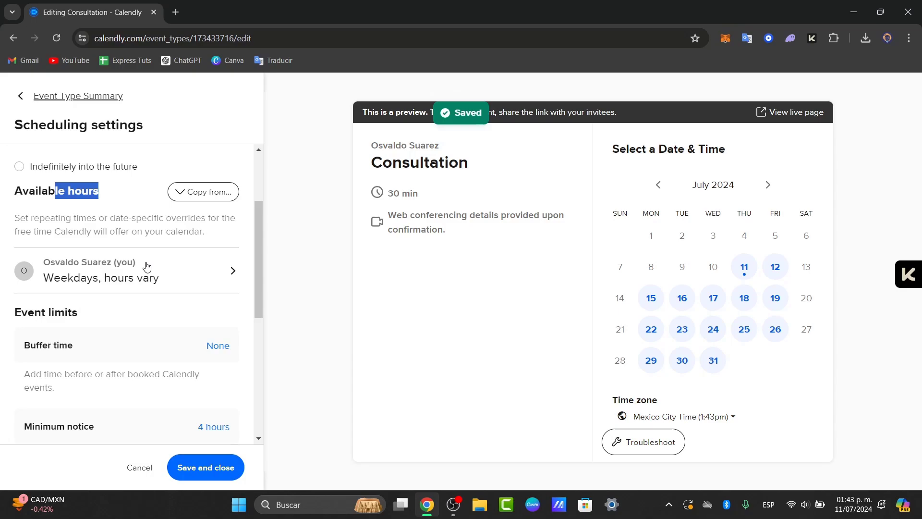
pyautogui.scroll(-2, 155, 309)
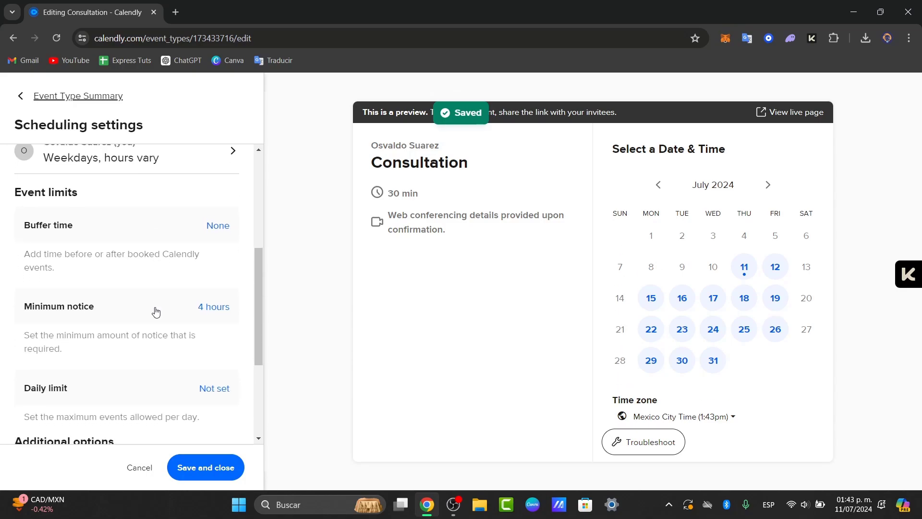
pyautogui.scroll(-2, 155, 311)
pyautogui.scroll(-1, 156, 313)
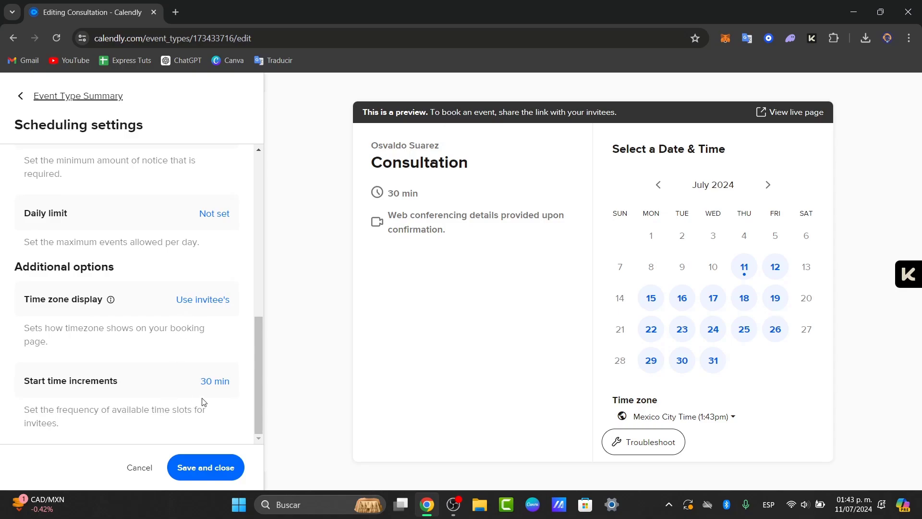
pyautogui.scroll(5, 204, 403)
pyautogui.scroll(2, 203, 403)
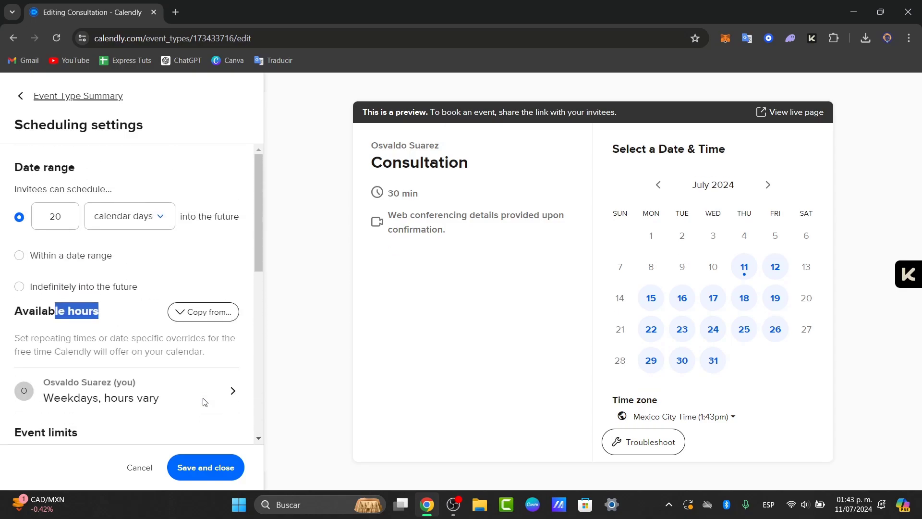
# Return to the summary, verify Scheduling settings shows 20 rolling calendar days, and go back
pyautogui.click(25, 98)
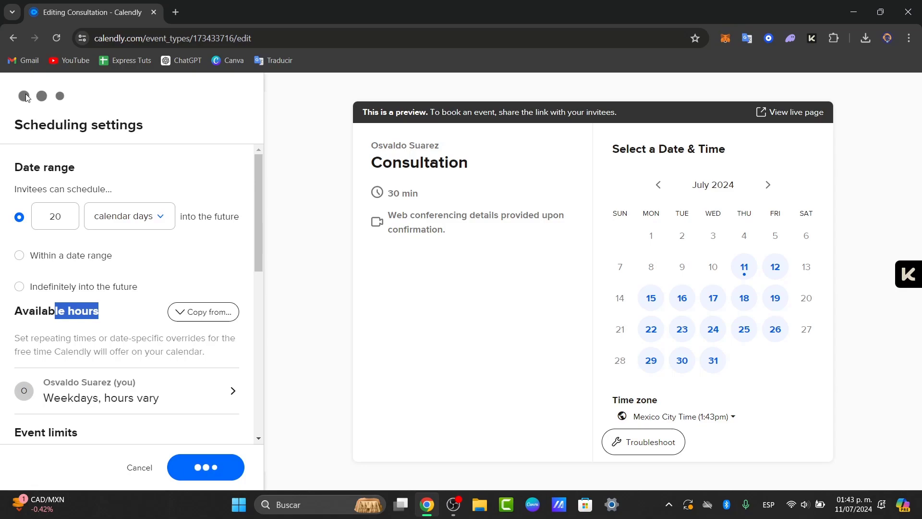
pyautogui.scroll(-2, 175, 353)
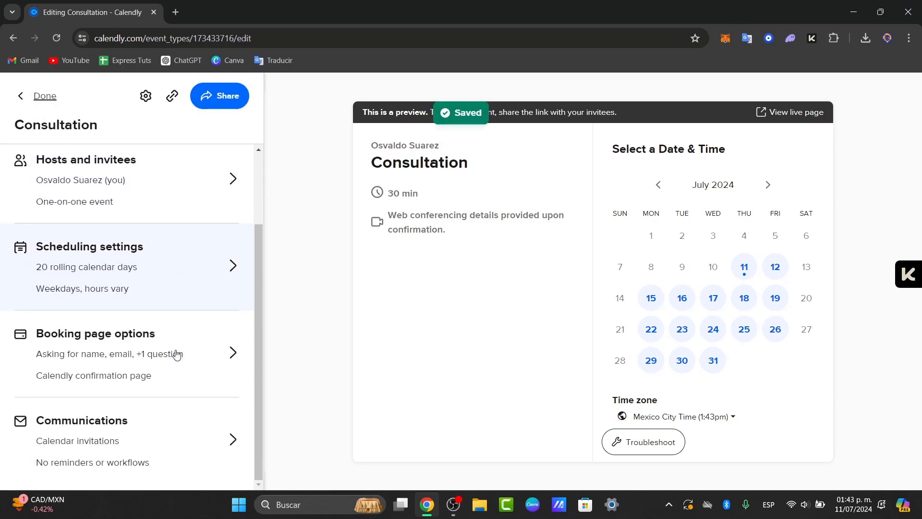
pyautogui.click(116, 280)
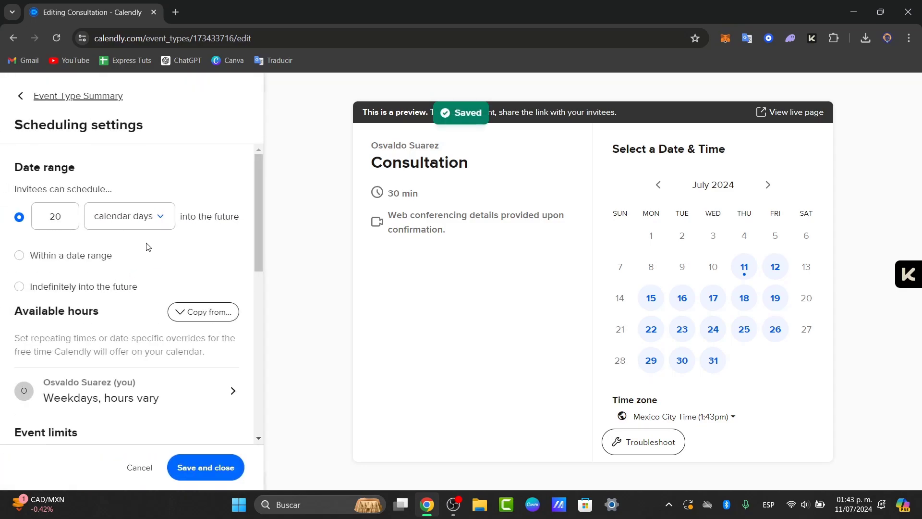
pyautogui.scroll(-1, 130, 224)
pyautogui.click(29, 98)
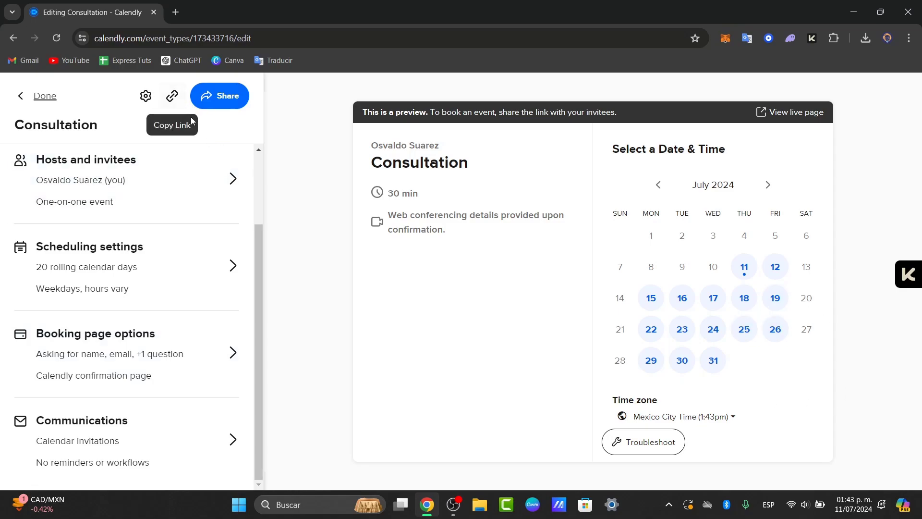
# Copy the Consultation scheduling link and load it in a new incognito Chrome window
pyautogui.click(230, 102)
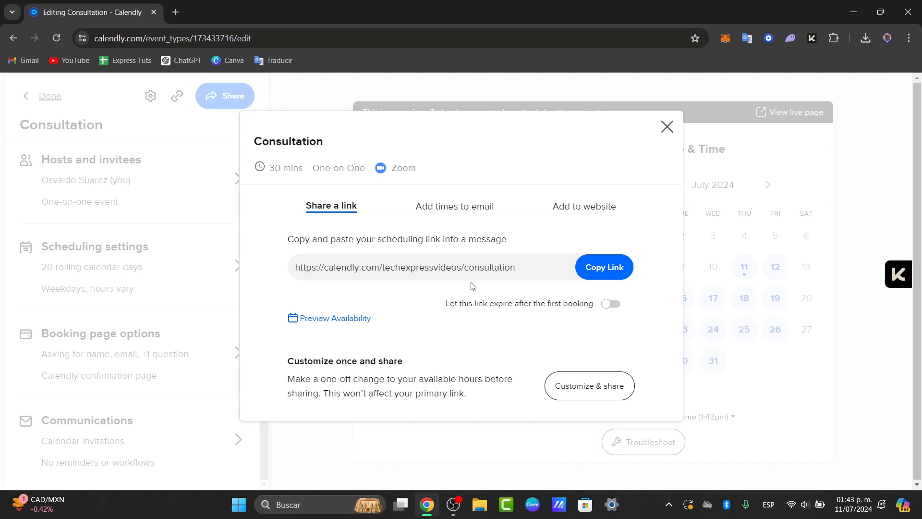
pyautogui.click(621, 282)
pyautogui.rightClick(432, 502)
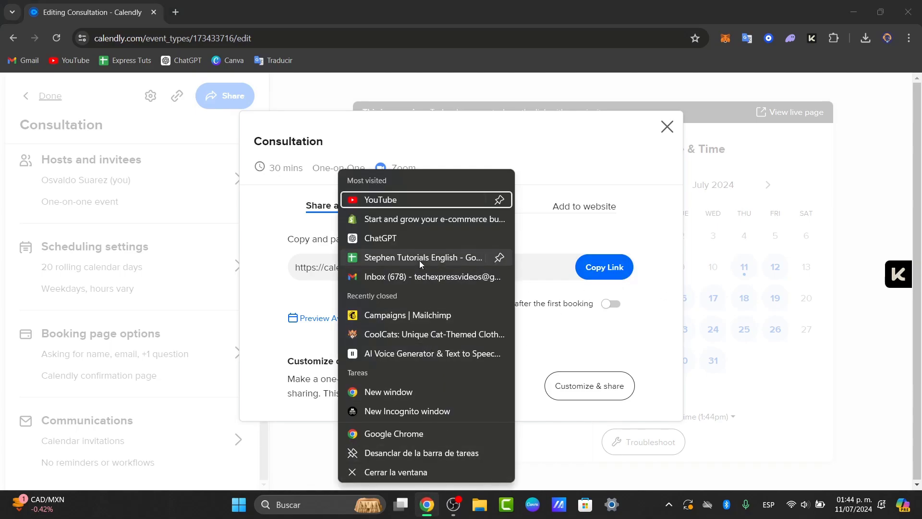
pyautogui.click(431, 409)
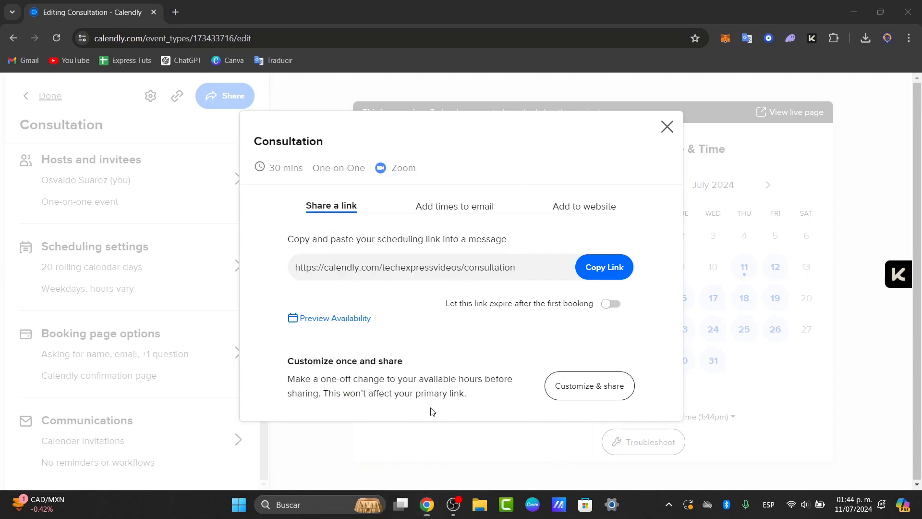
pyautogui.hotkey('ctrl', 'v')
pyautogui.press('Return')
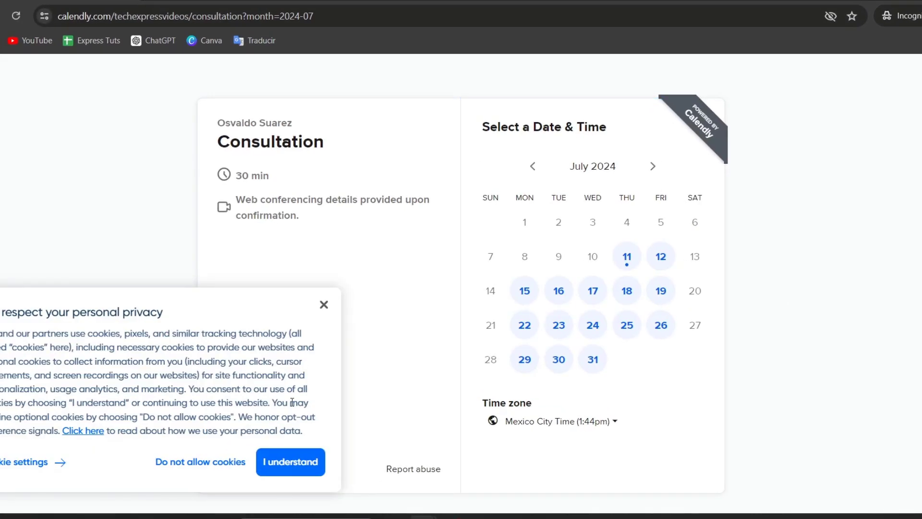
# On the public booking page, pick Wednesday July 17, 2024 at 1:30pm and continue to details
pyautogui.click(306, 462)
pyautogui.click(594, 289)
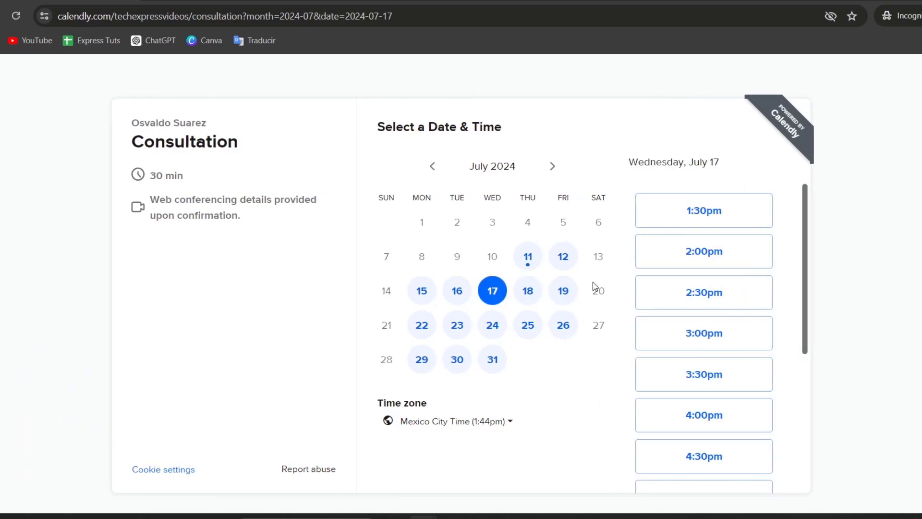
pyautogui.click(710, 215)
pyautogui.click(742, 212)
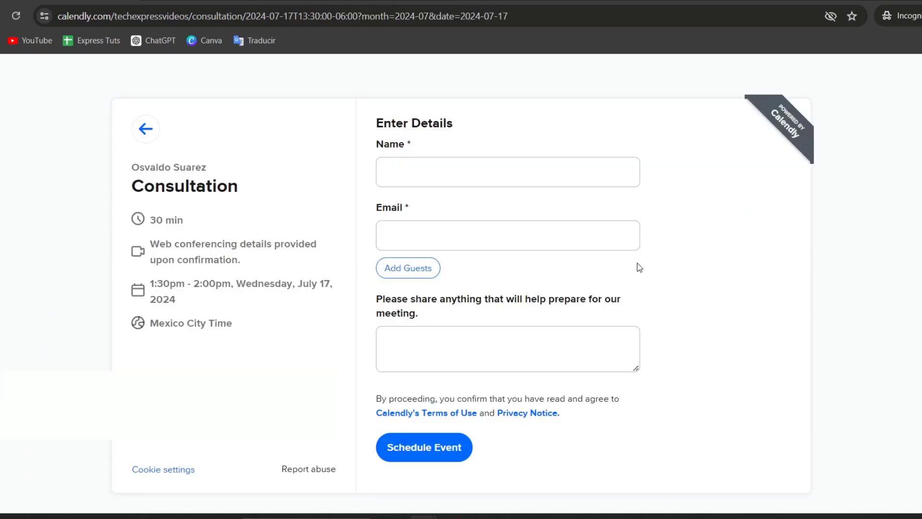
# Inspect the invitee Name, Email and notes fields and the event summary without booking
pyautogui.click(460, 163)
pyautogui.click(480, 231)
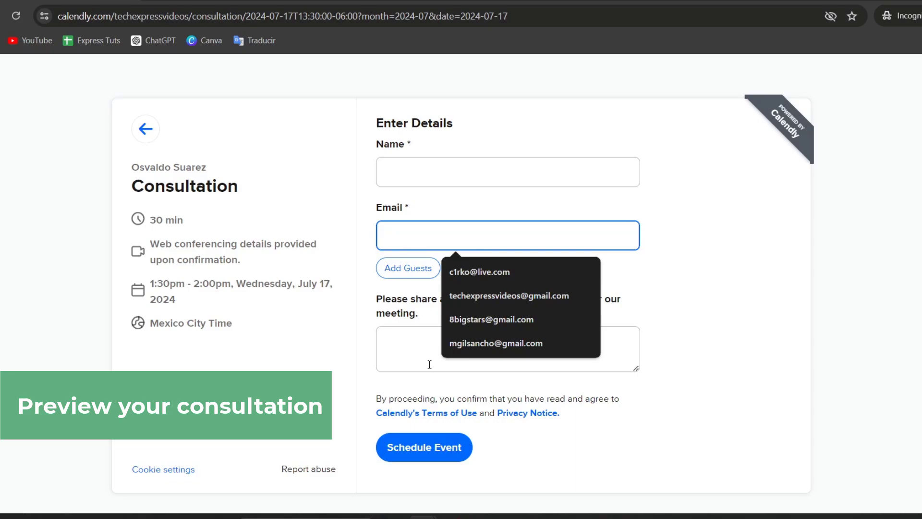
pyautogui.click(503, 329)
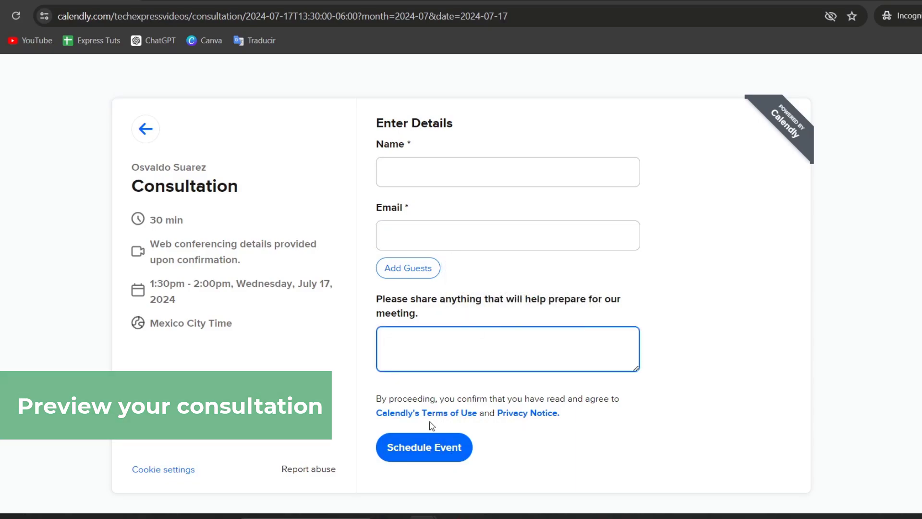
pyautogui.moveTo(274, 332); pyautogui.dragTo(147, 188)
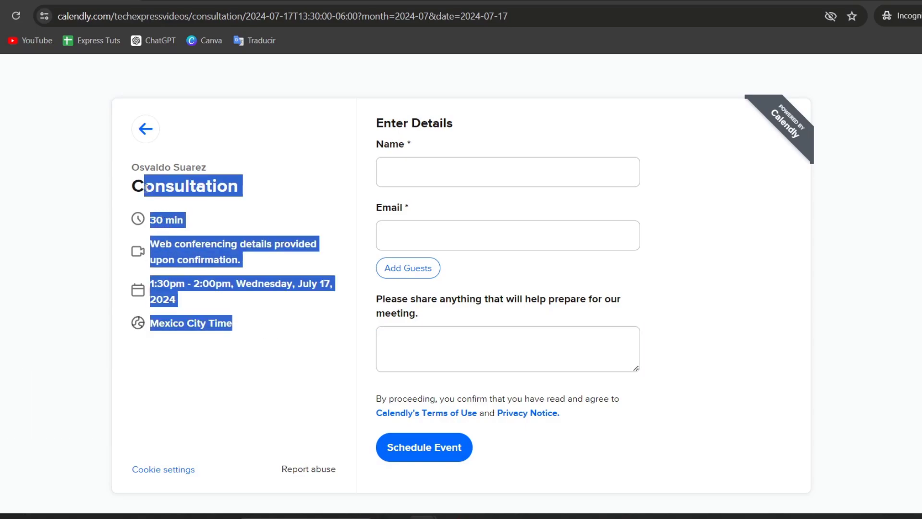
pyautogui.click(215, 401)
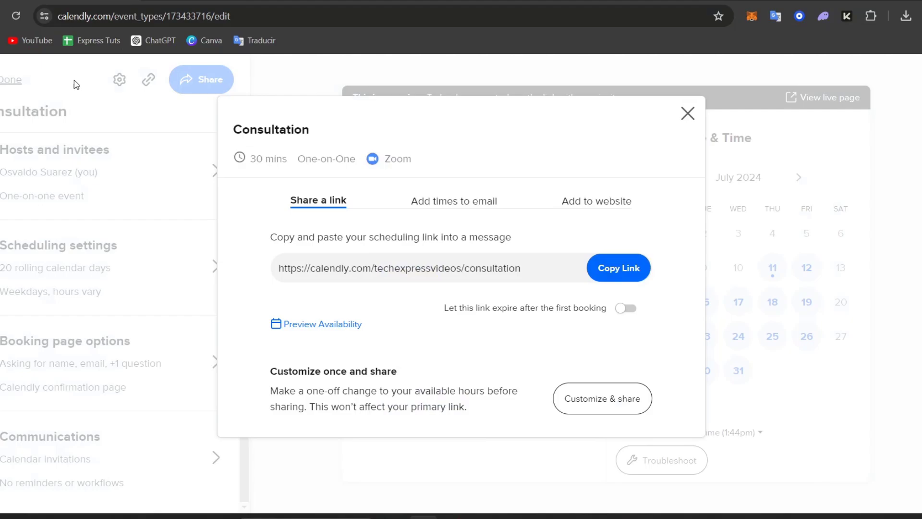
# Dismiss the Consultation share window and go back to the Event types dashboard
pyautogui.click(688, 114)
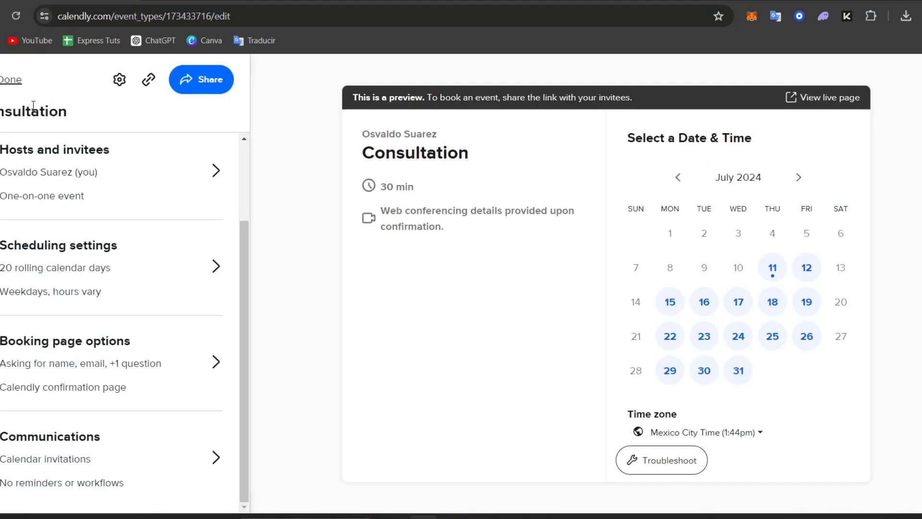
pyautogui.click(10, 80)
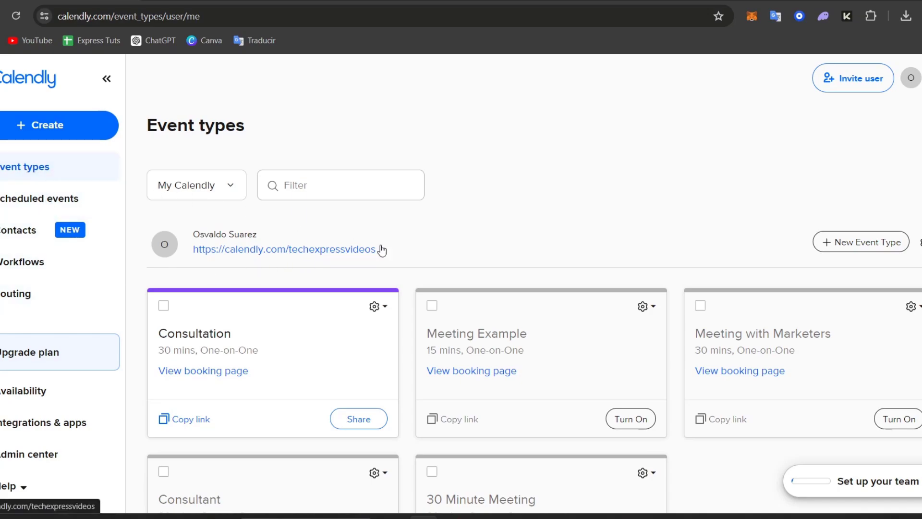
pyautogui.scroll(-2, 443, 267)
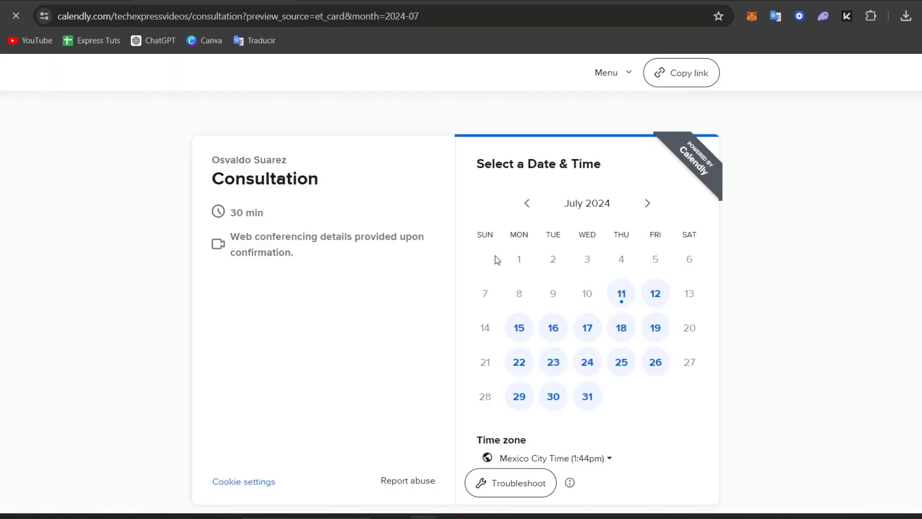
pyautogui.scroll(-1, 496, 258)
# Leave the Consultation booking-page preview and go to the Contacts page
pyautogui.hotkey('ctrl', 'w')
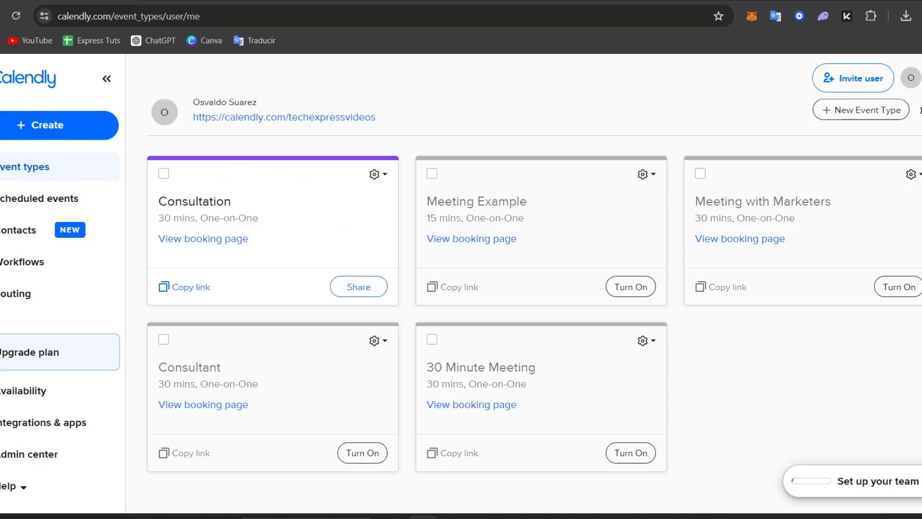
pyautogui.scroll(-1, 637, 280)
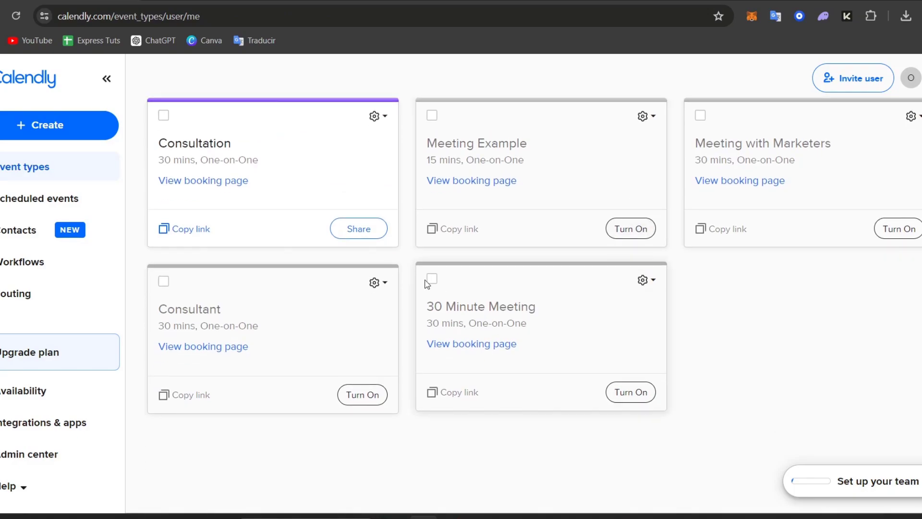
pyautogui.click(9, 241)
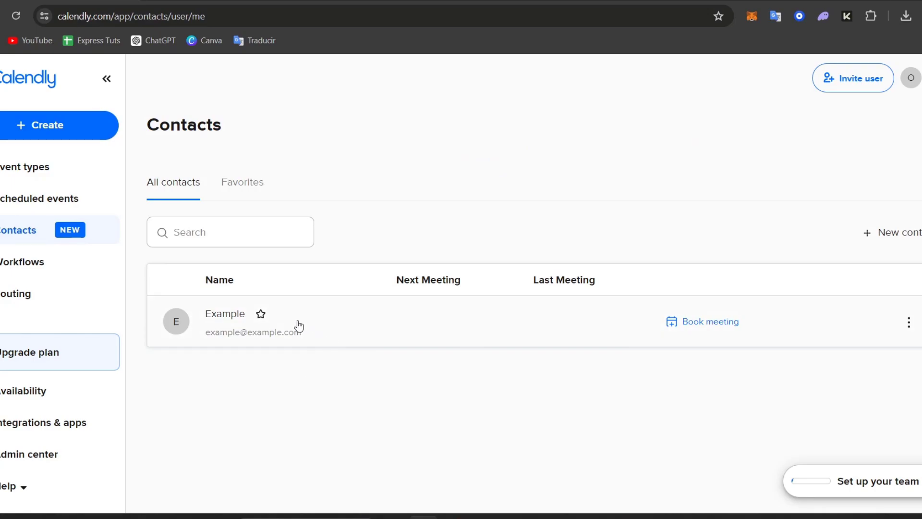
# Tour Workflows and Routing, starting a new routing form and dismissing the Teams upgrade offer
pyautogui.click(61, 278)
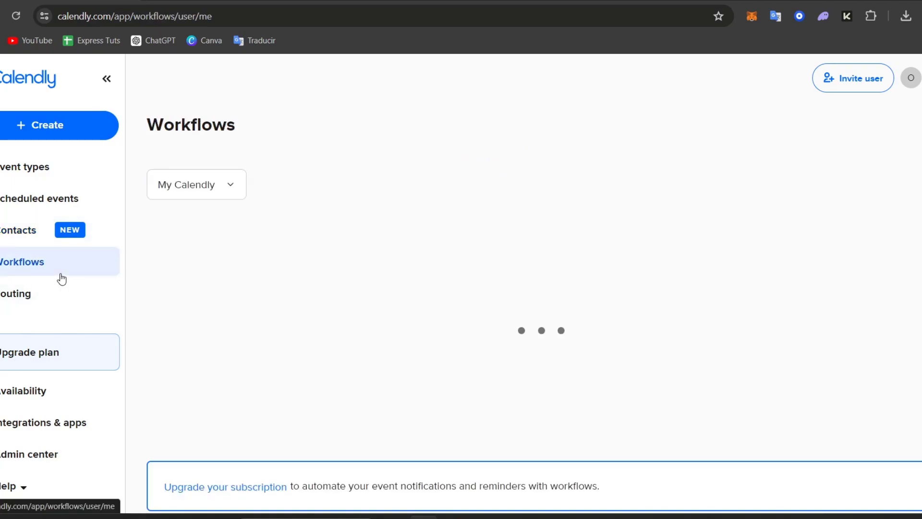
pyautogui.scroll(-5, 490, 360)
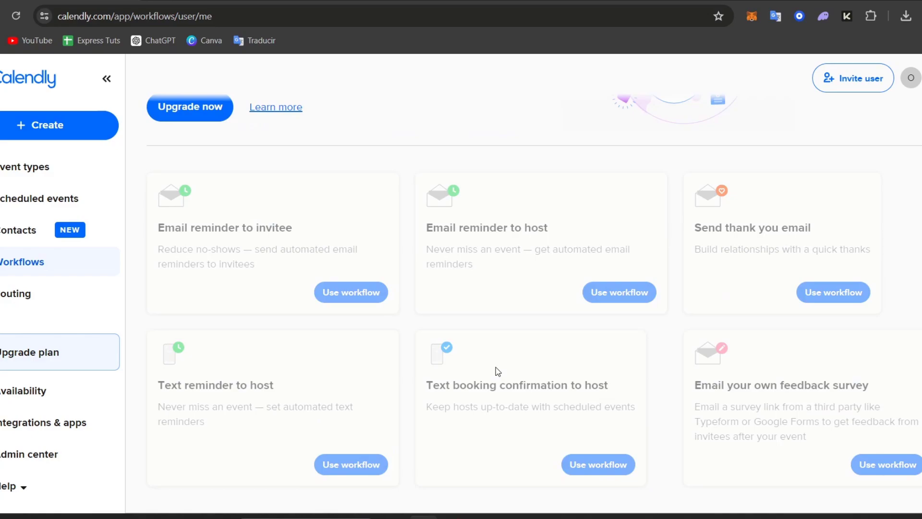
pyautogui.click(83, 302)
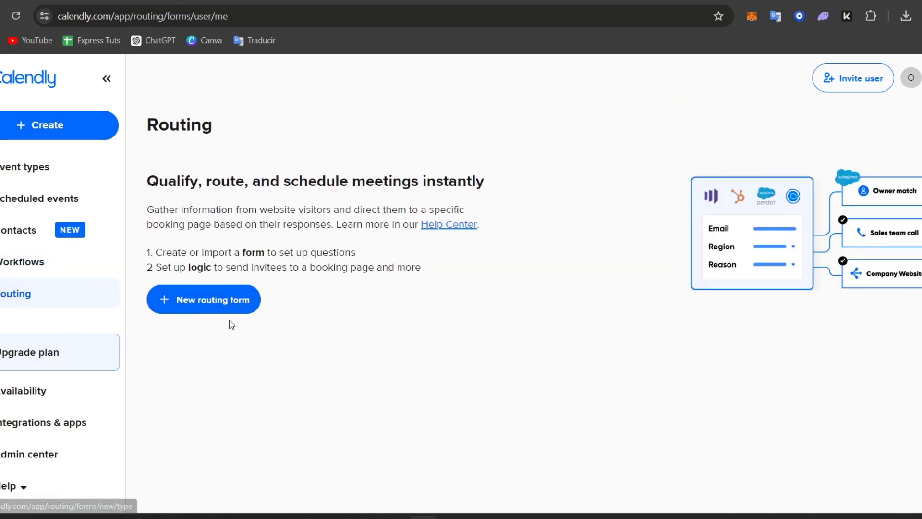
pyautogui.click(231, 318)
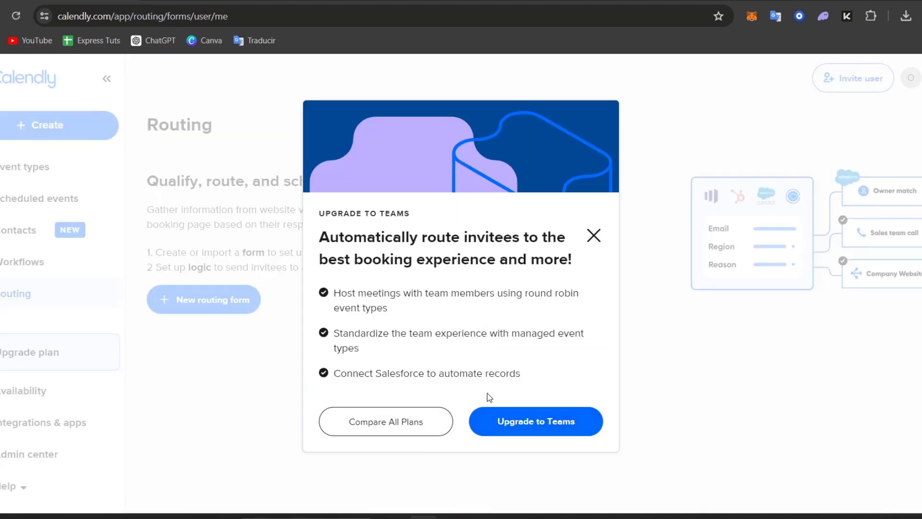
pyautogui.click(595, 237)
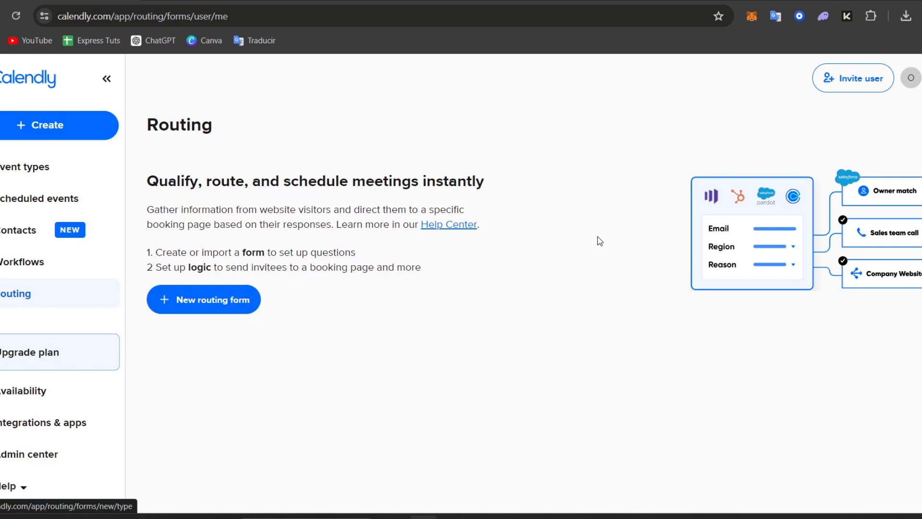
# Go to the Availability schedules page showing Working hours
pyautogui.click(45, 402)
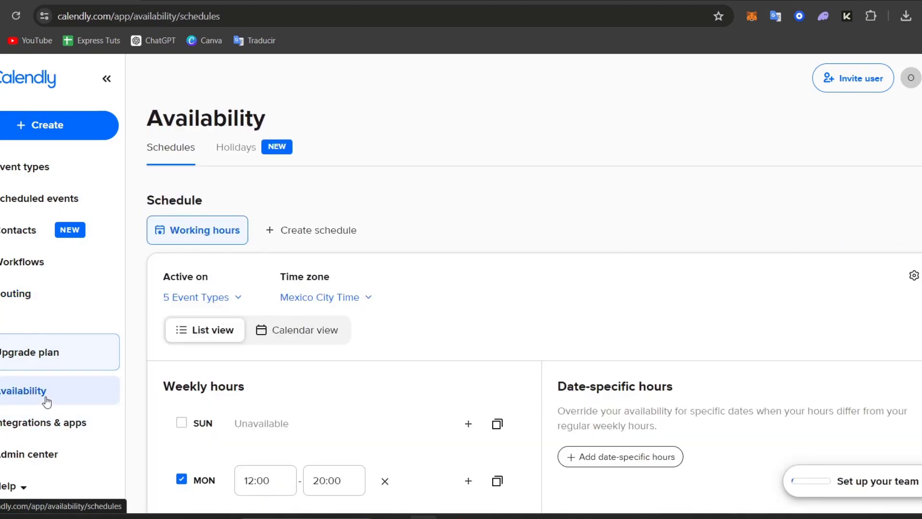
pyautogui.scroll(-2, 455, 336)
pyautogui.scroll(-3, 455, 336)
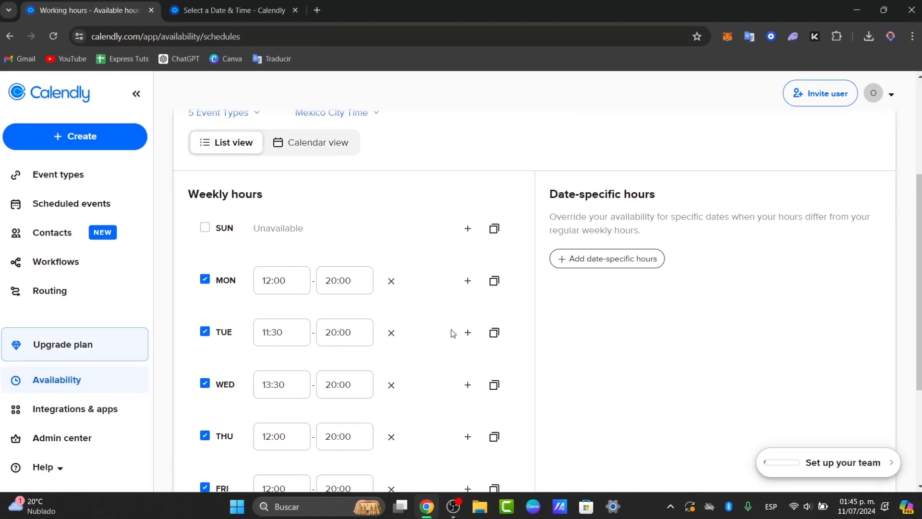